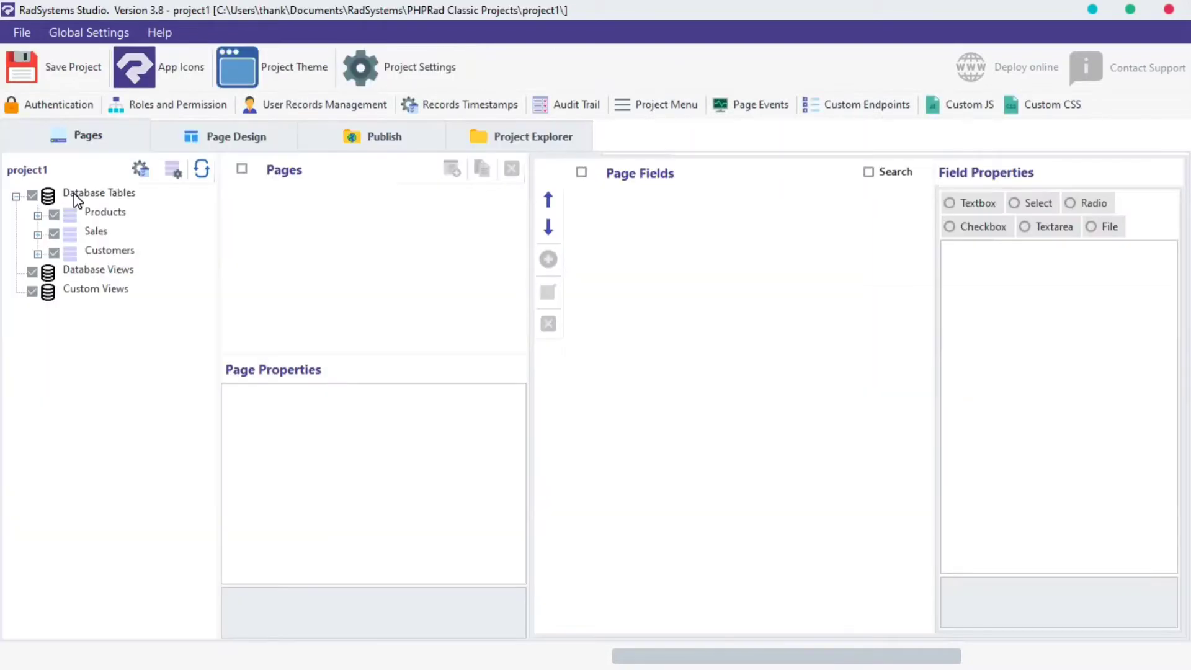
# Select the Customers table and show its View Page properties and fields
pyautogui.click(107, 253)
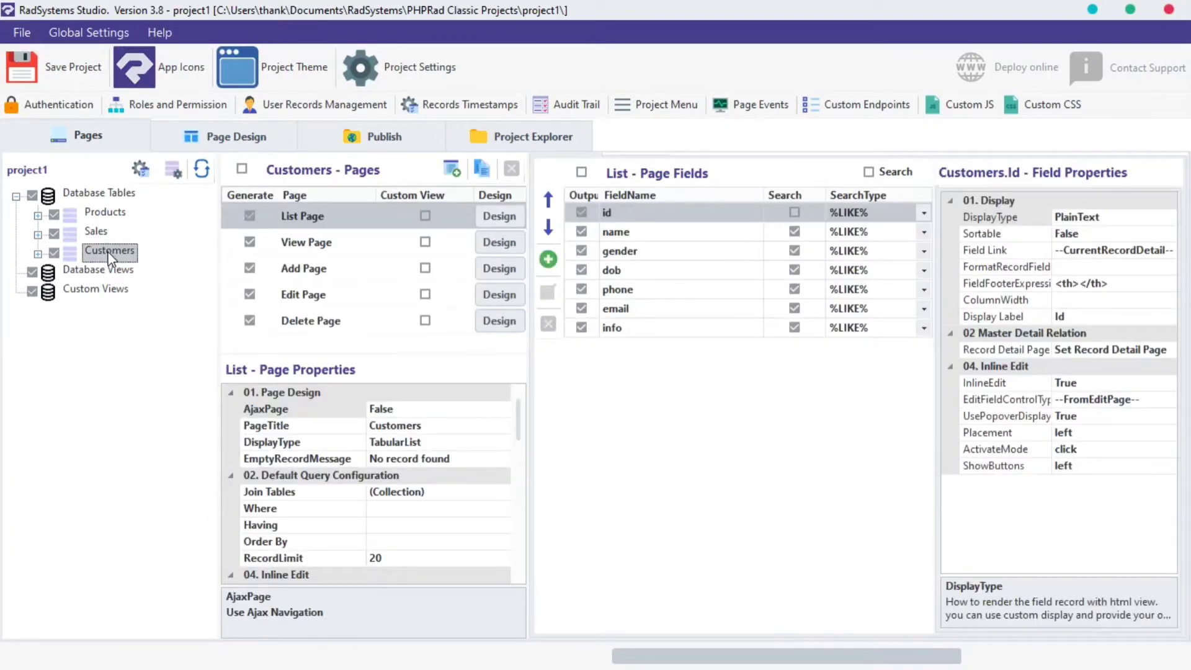
pyautogui.click(304, 248)
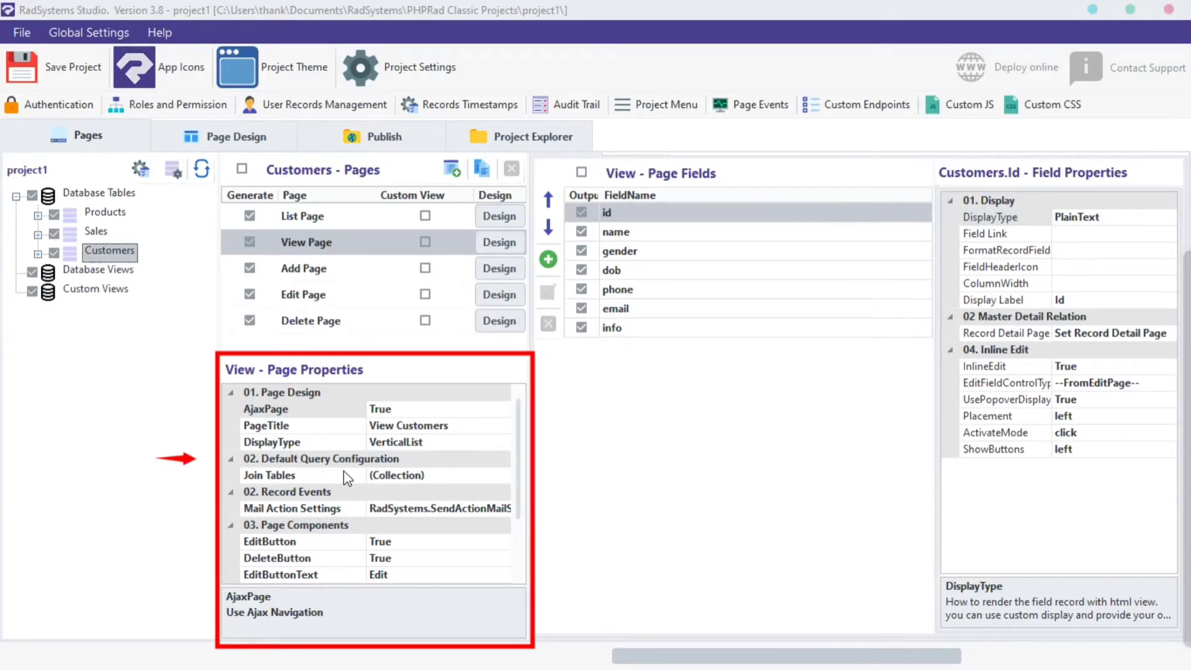
# Publish the project, preview it in Edge, and view customer record 25's details
pyautogui.click(345, 135)
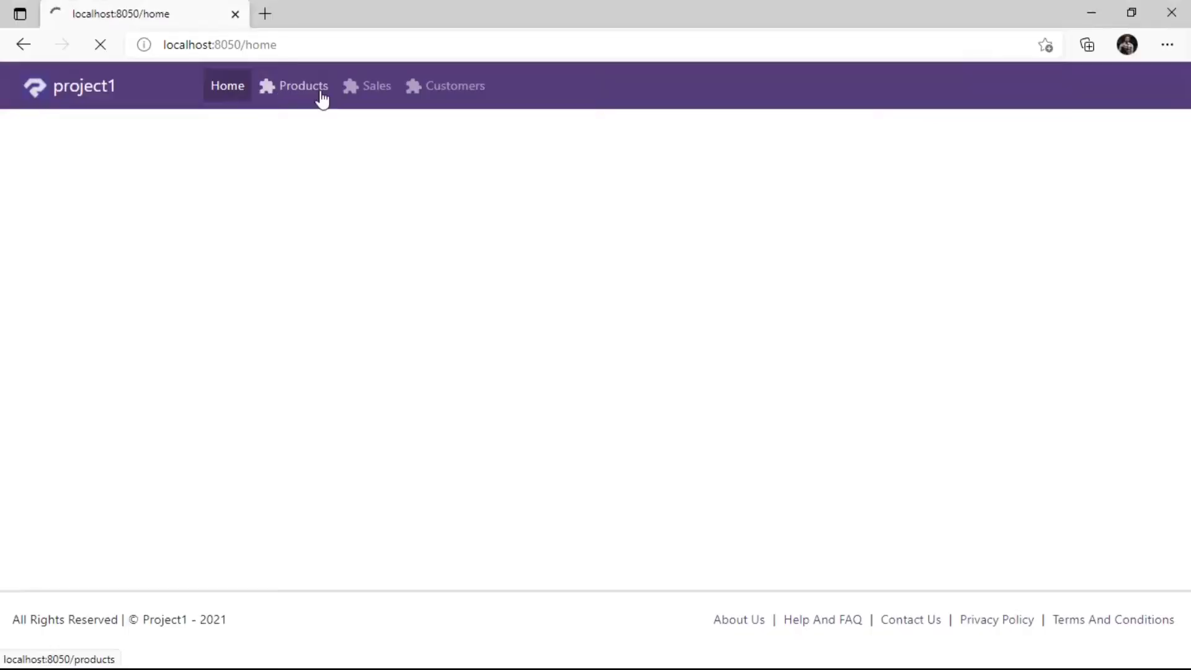
pyautogui.click(317, 92)
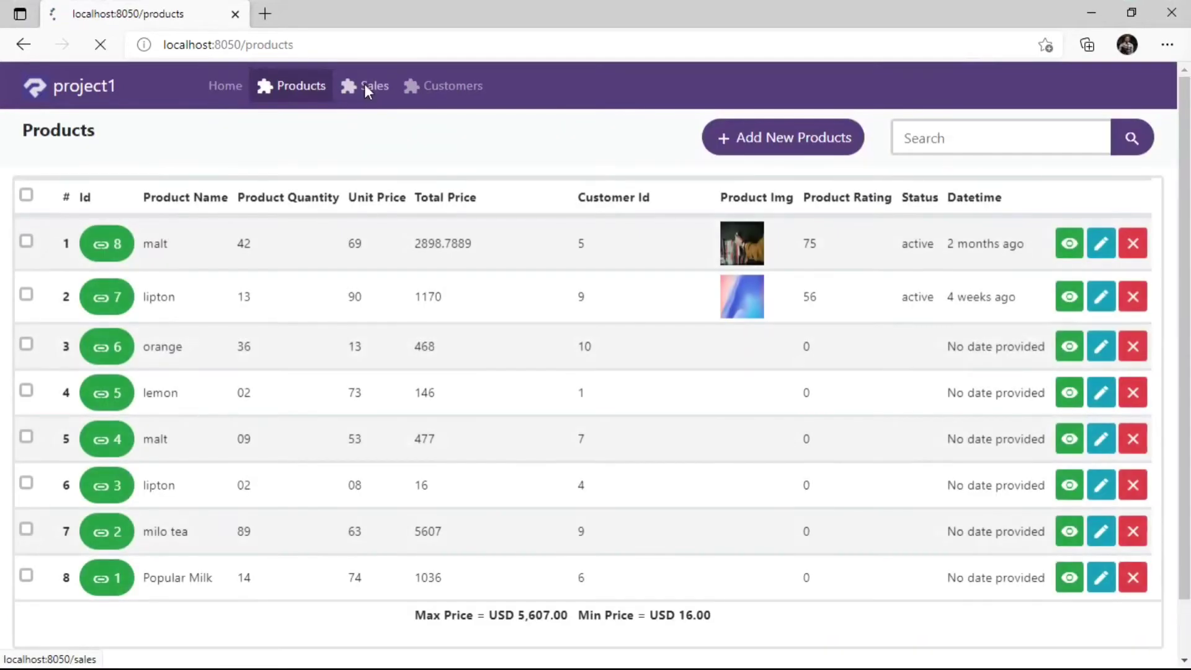
pyautogui.click(364, 84)
pyautogui.click(426, 87)
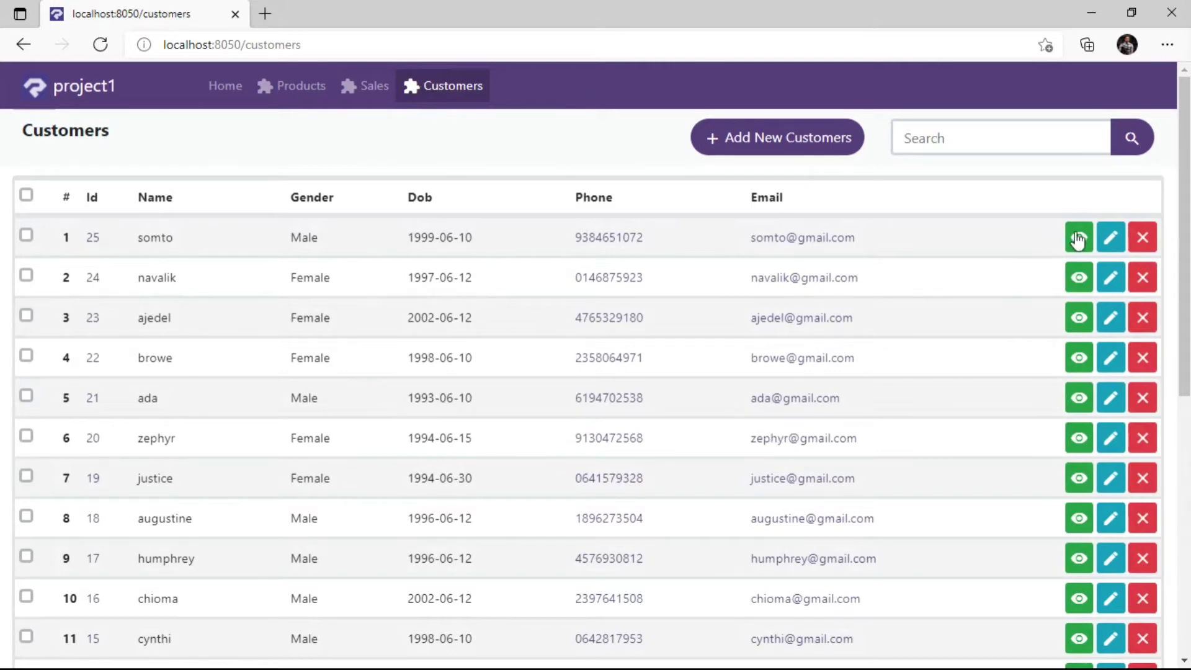
pyautogui.click(1077, 239)
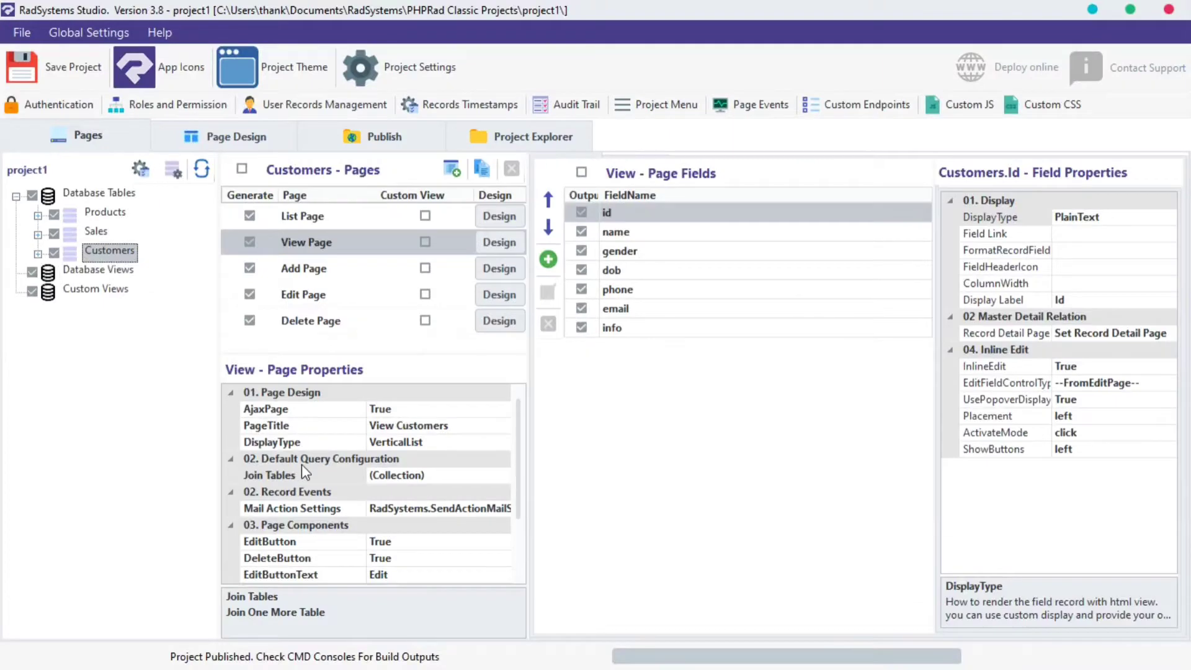
# Select the List Page's Join Tables property and bring up its Join Tables dialog
pyautogui.click(302, 475)
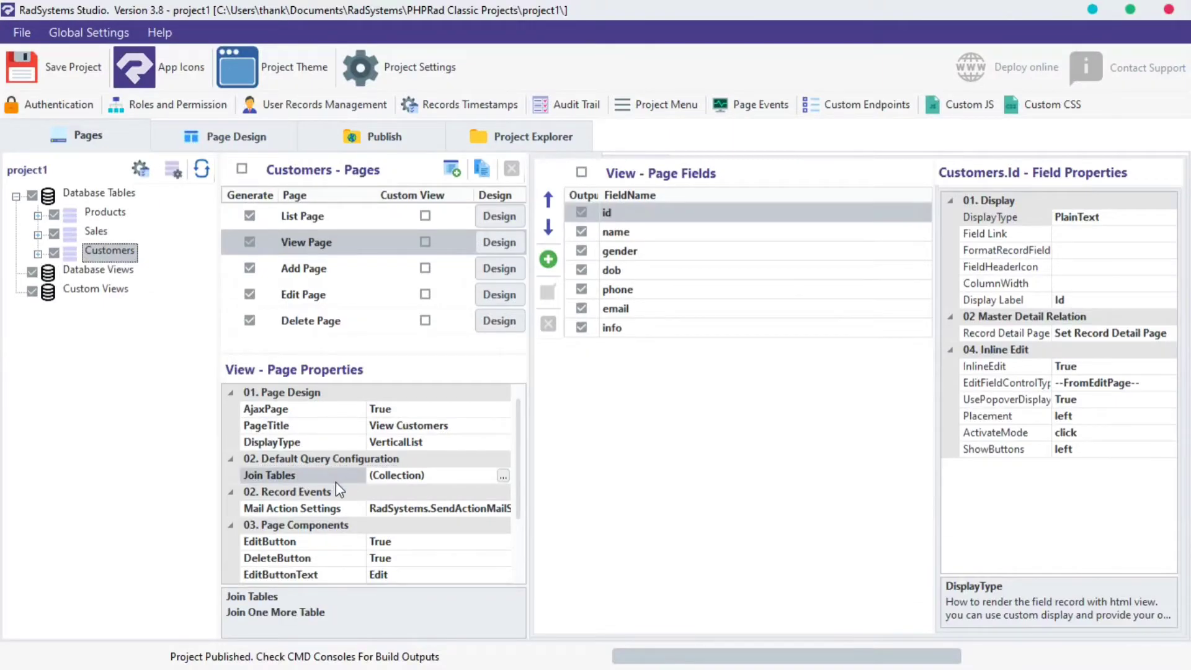
pyautogui.click(400, 219)
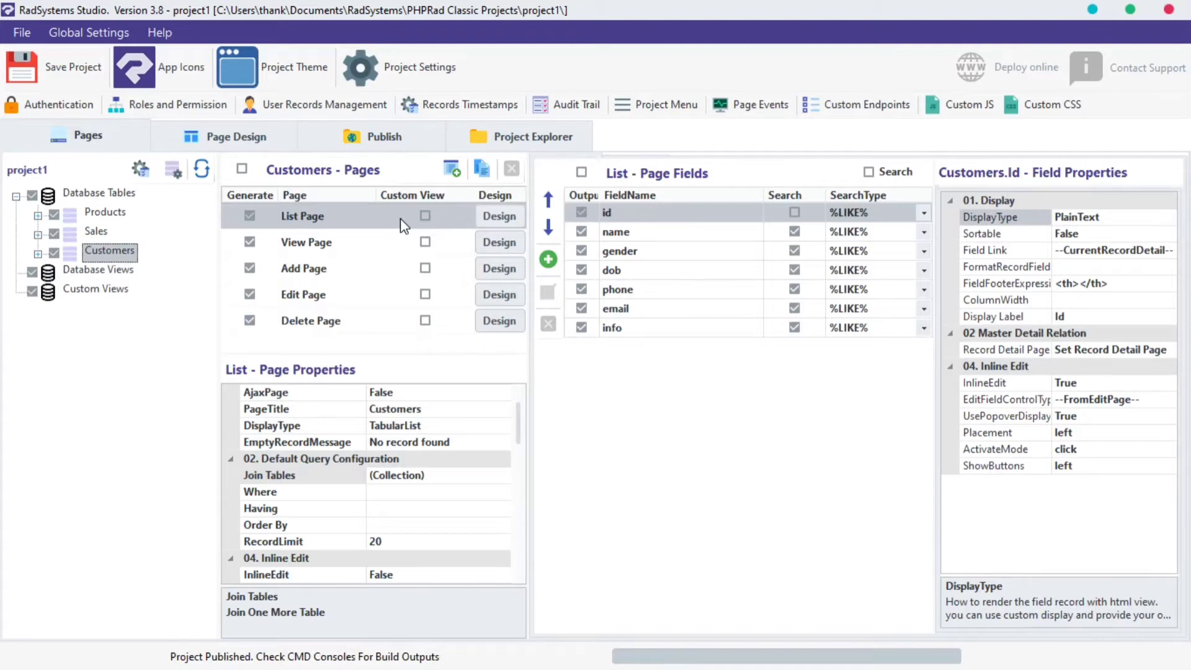
pyautogui.click(310, 477)
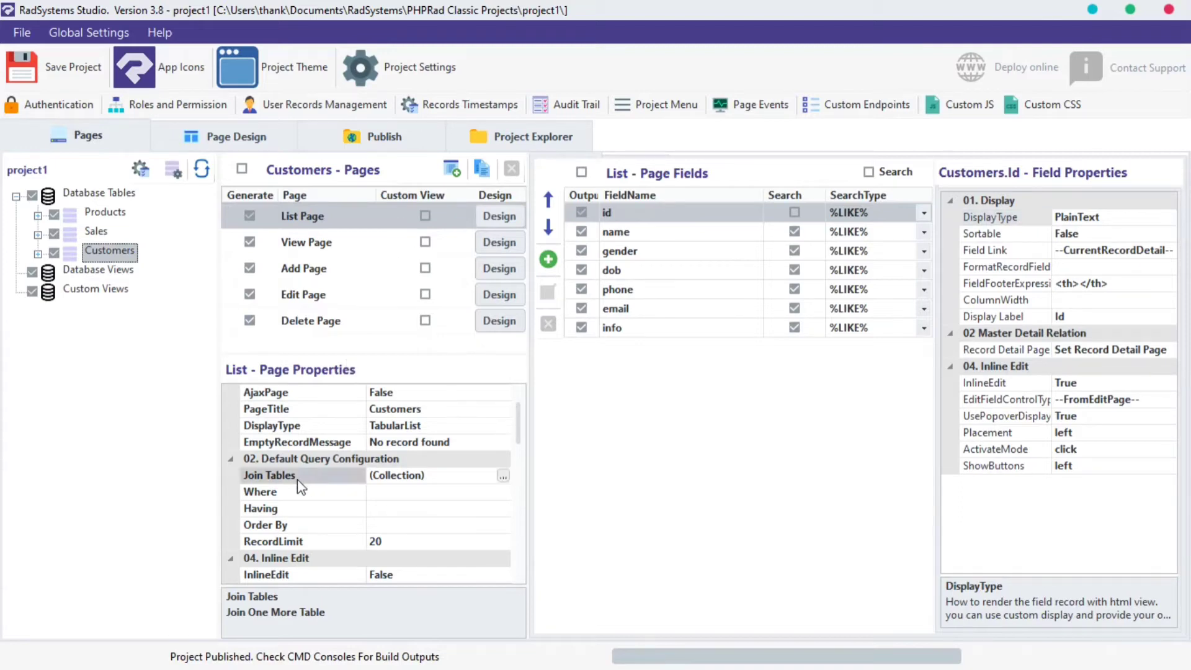
pyautogui.click(502, 477)
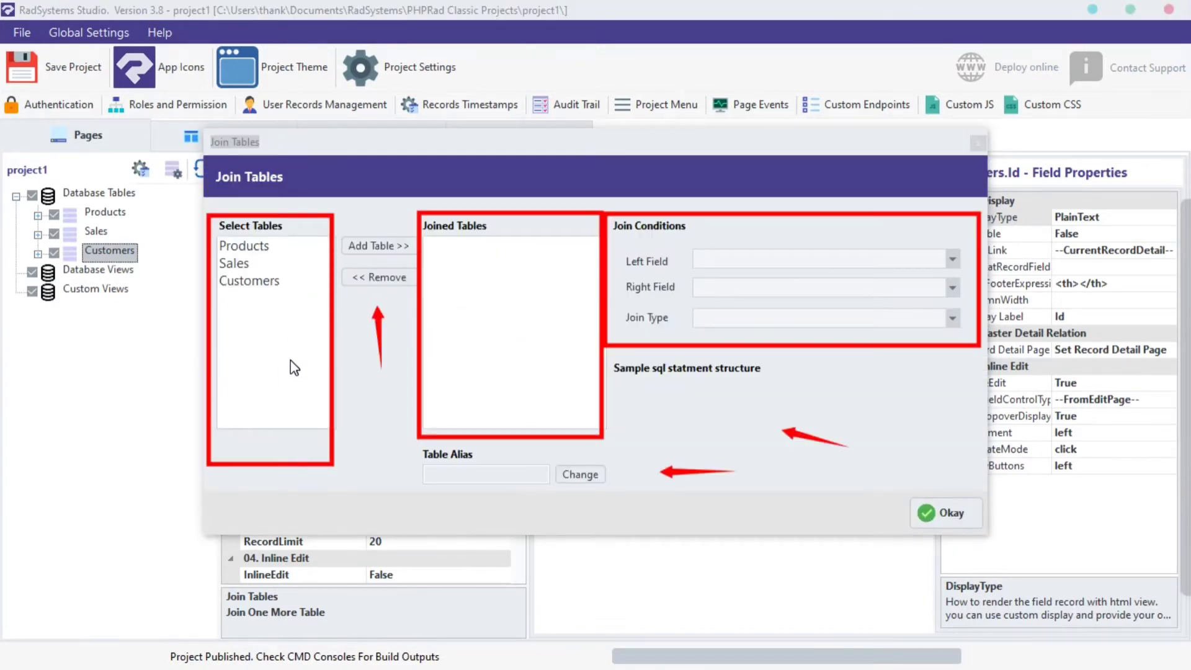
# Add the Sales table to the joined tables
pyautogui.doubleClick(238, 265)
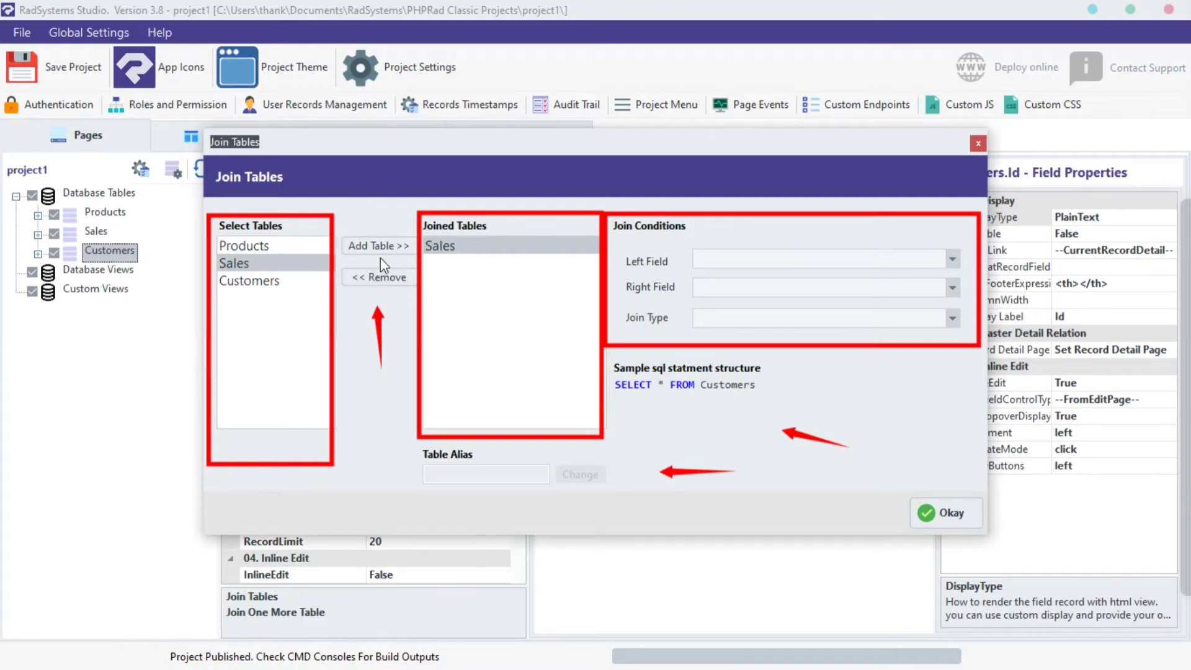
pyautogui.click(371, 279)
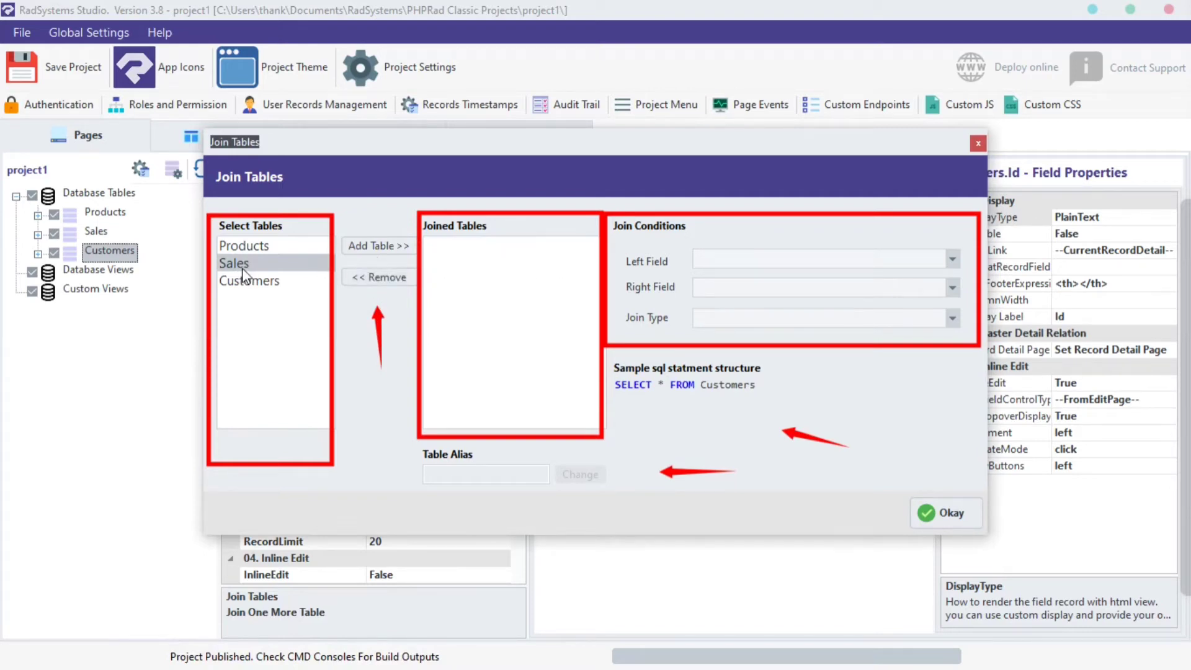
pyautogui.click(376, 250)
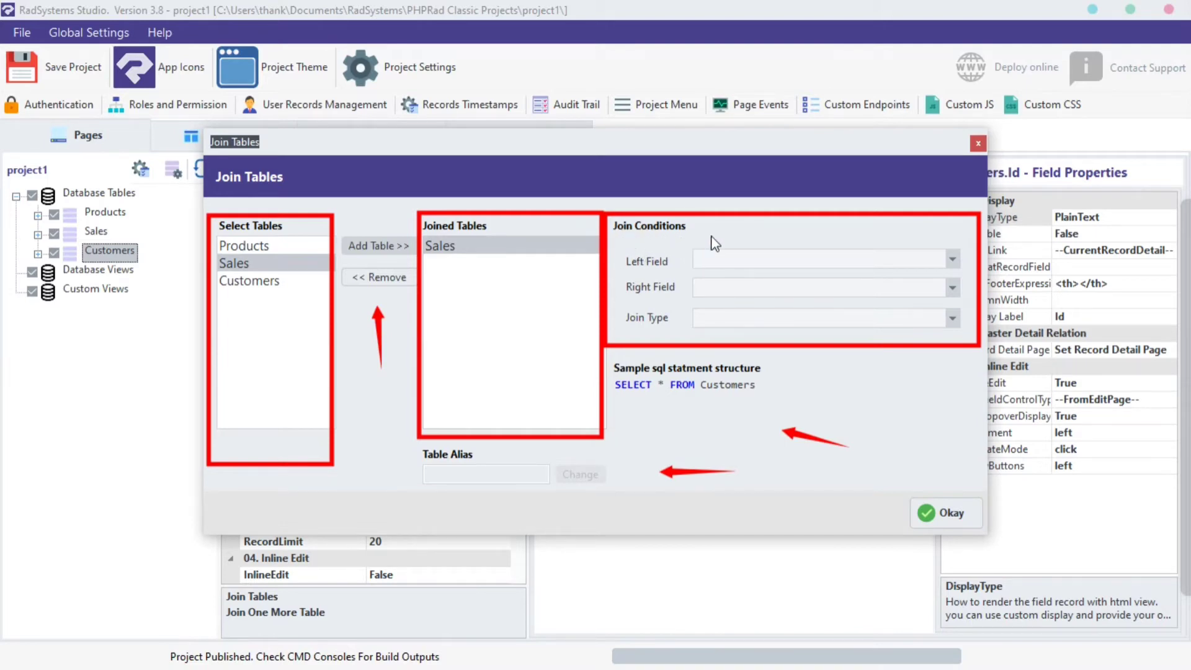
# Join Sales with INNER JOIN on customers.id = sales.customer_id and confirm
pyautogui.click(733, 261)
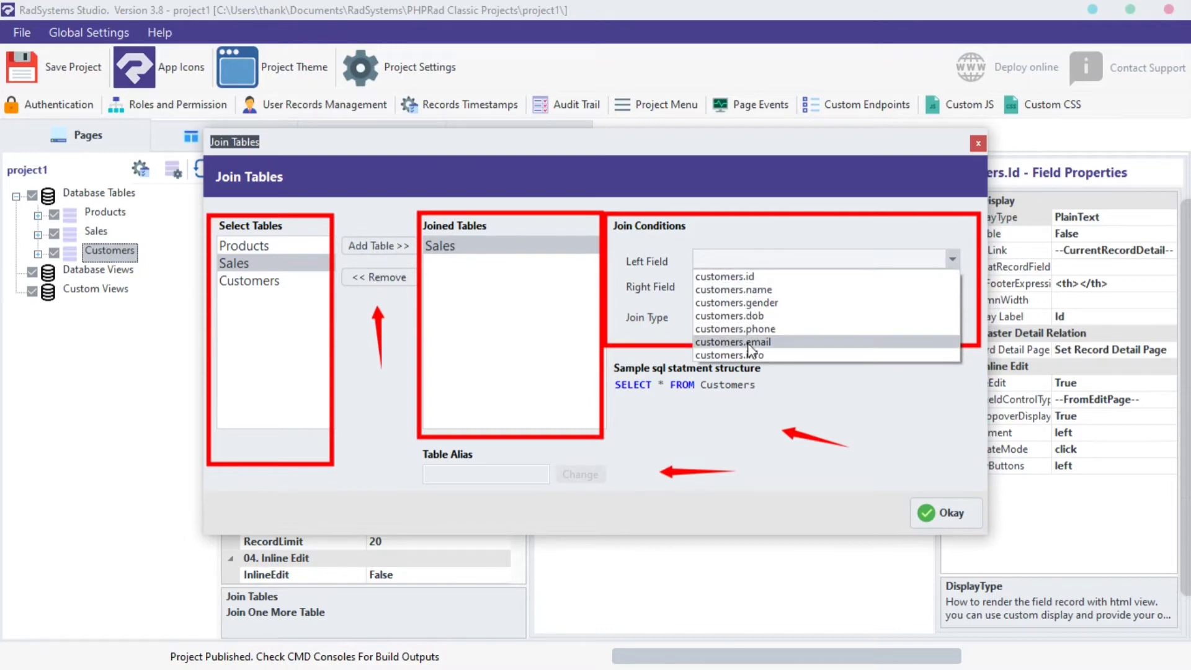
pyautogui.click(761, 277)
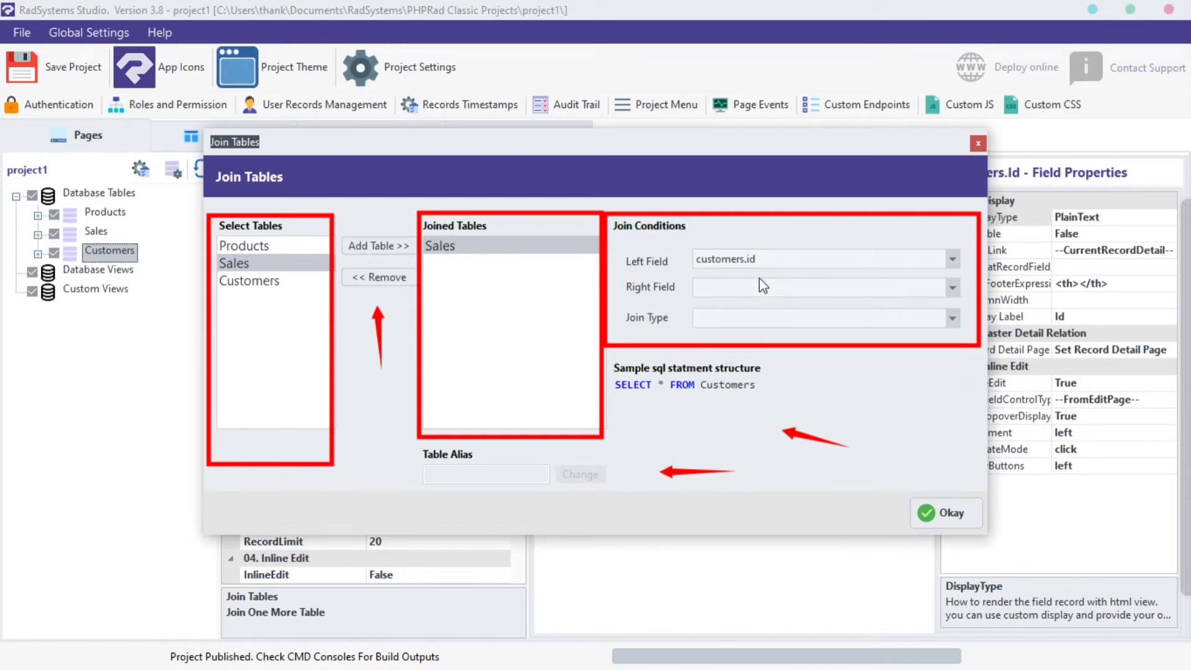
pyautogui.click(761, 287)
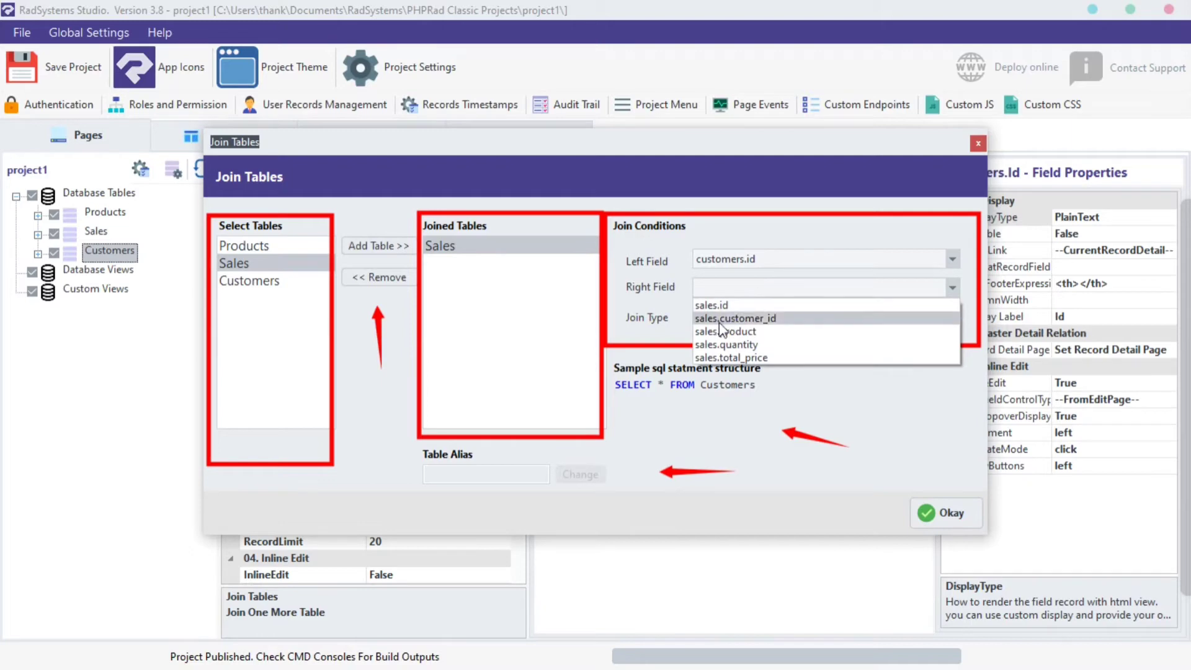
pyautogui.click(735, 319)
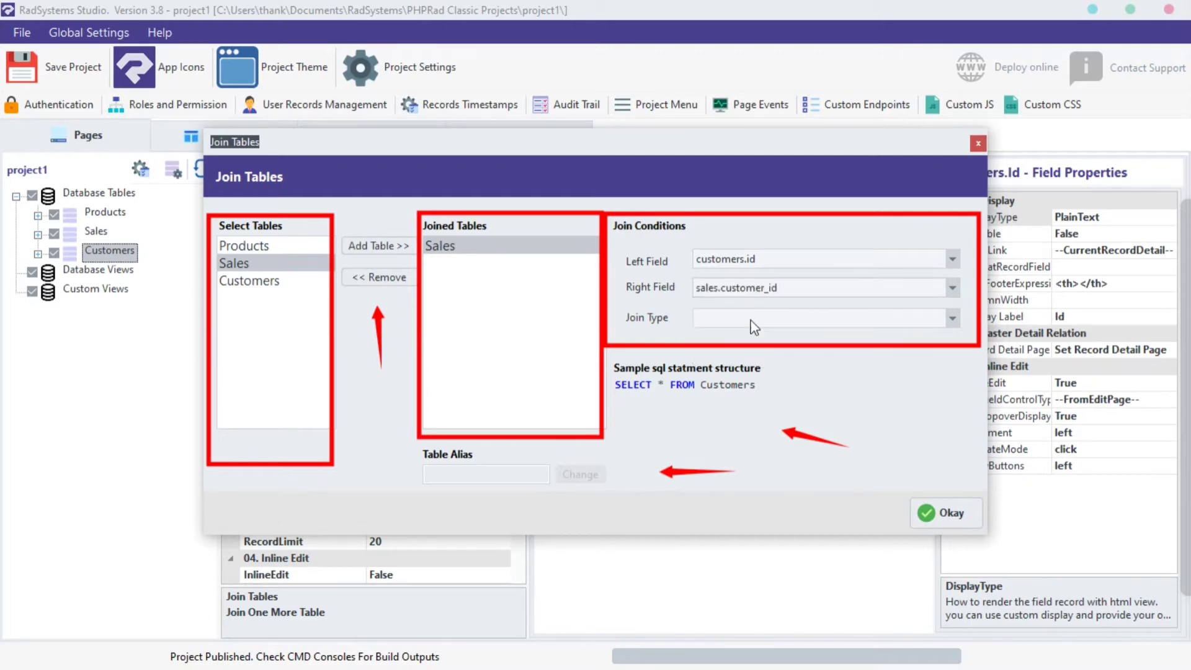
pyautogui.click(702, 318)
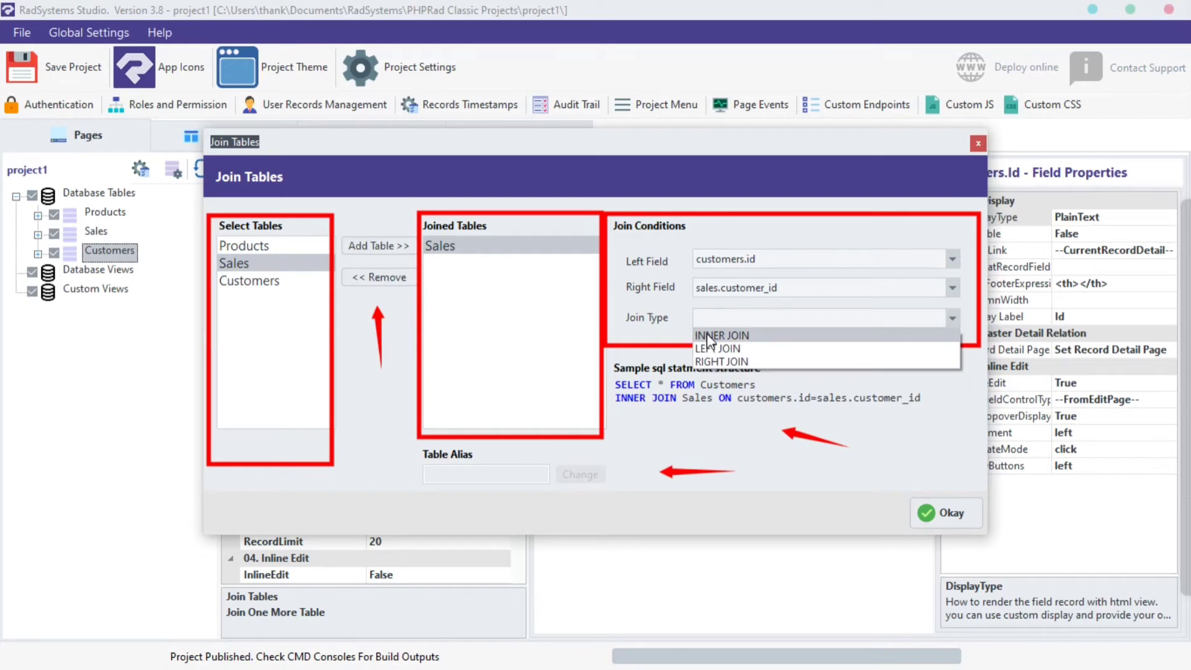
pyautogui.click(709, 335)
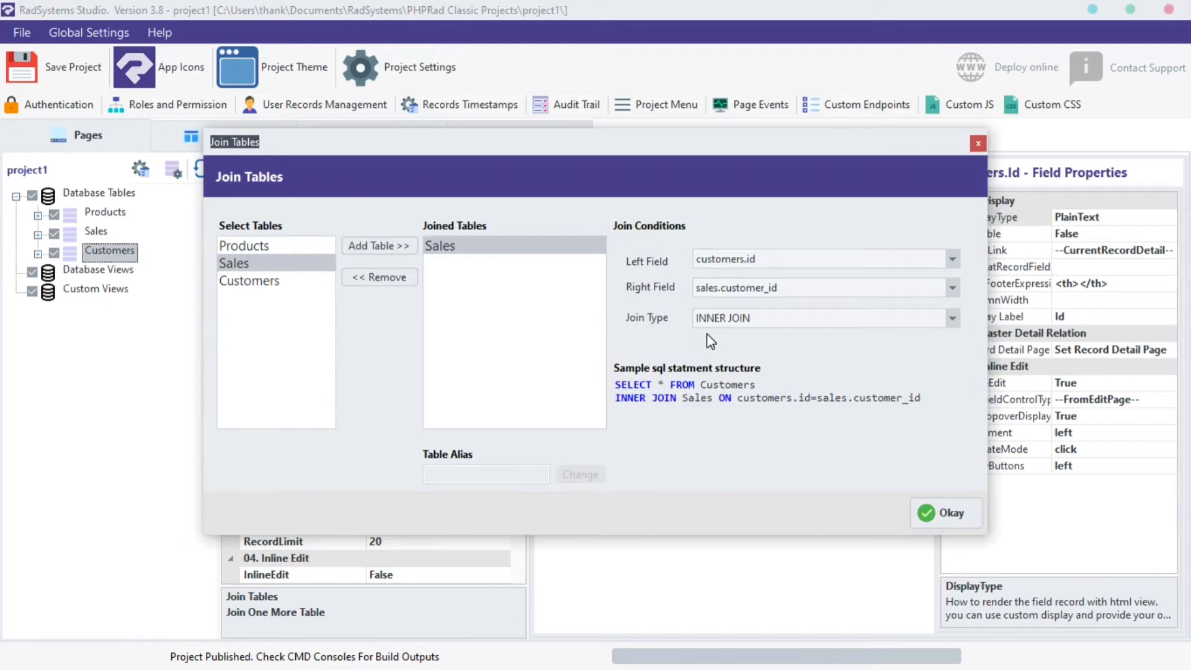
pyautogui.click(940, 511)
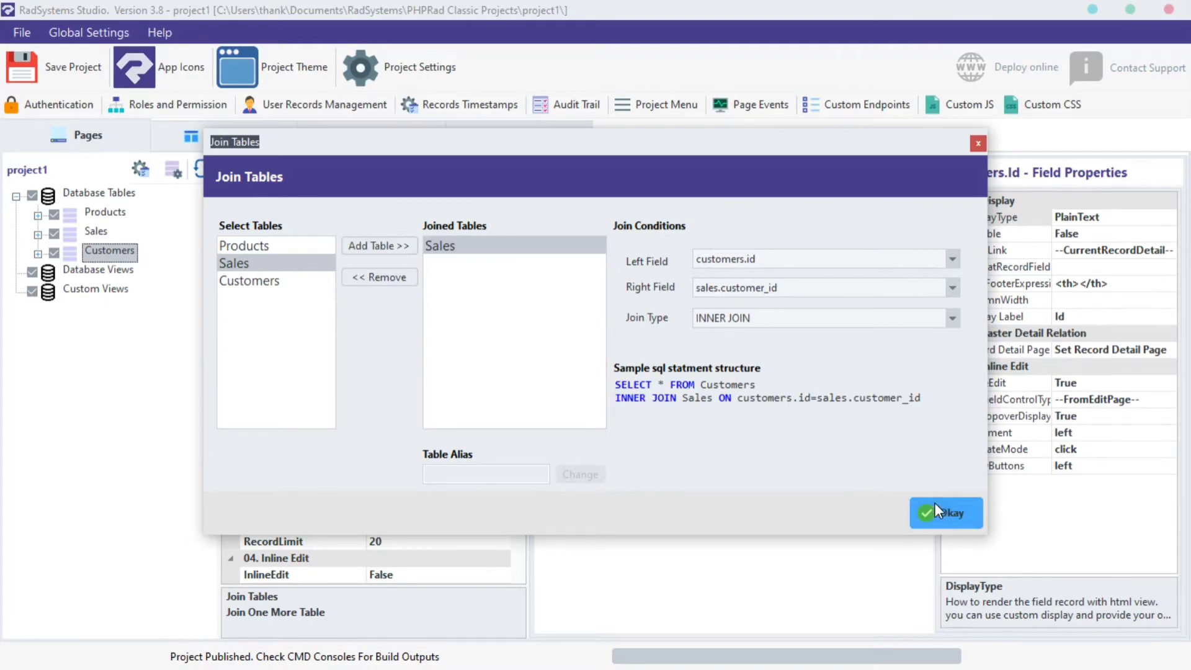
# Review the joined sales.* fields on the View page, then publish the project
pyautogui.click(297, 244)
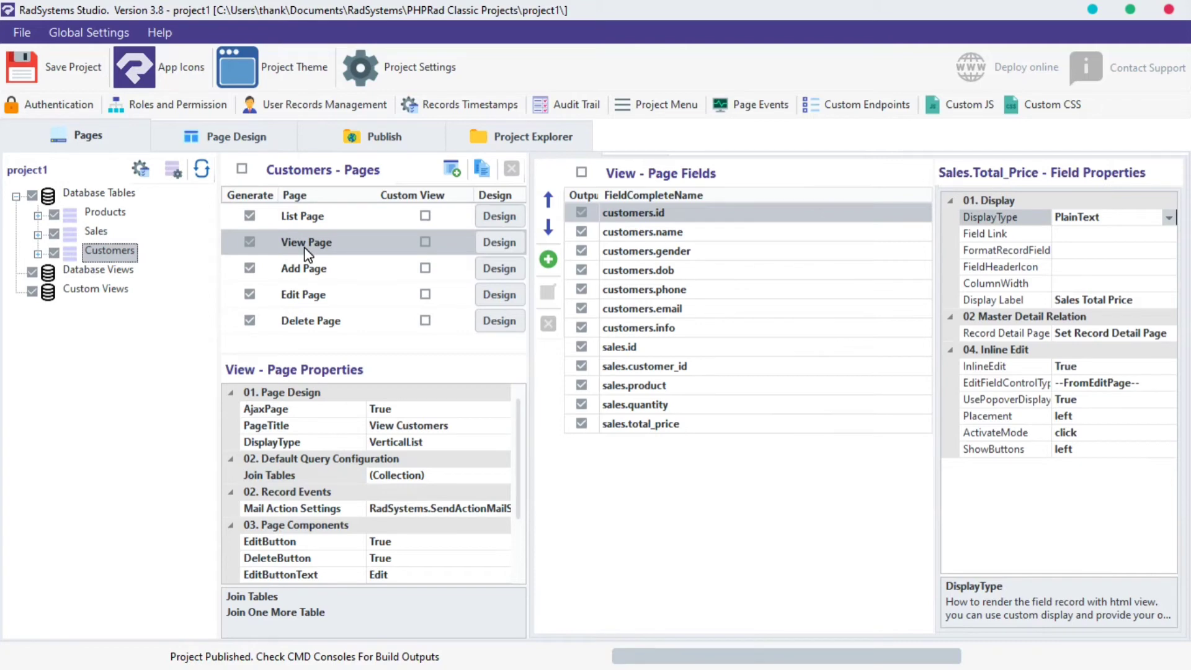
pyautogui.click(668, 366)
pyautogui.click(671, 403)
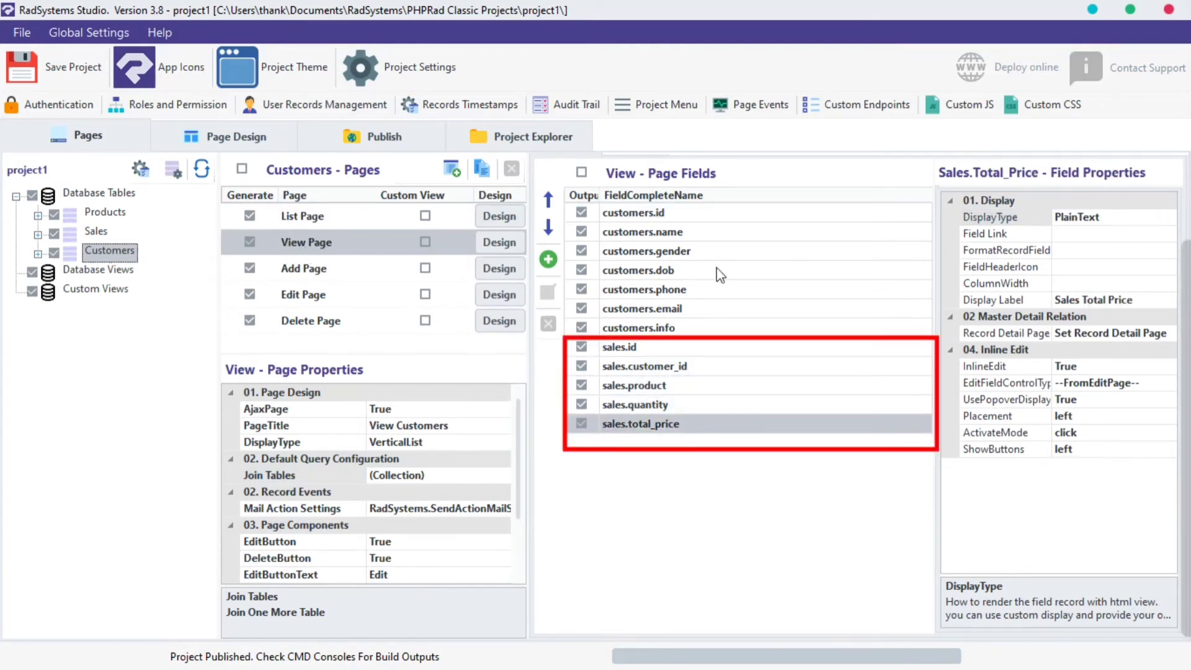
pyautogui.click(415, 141)
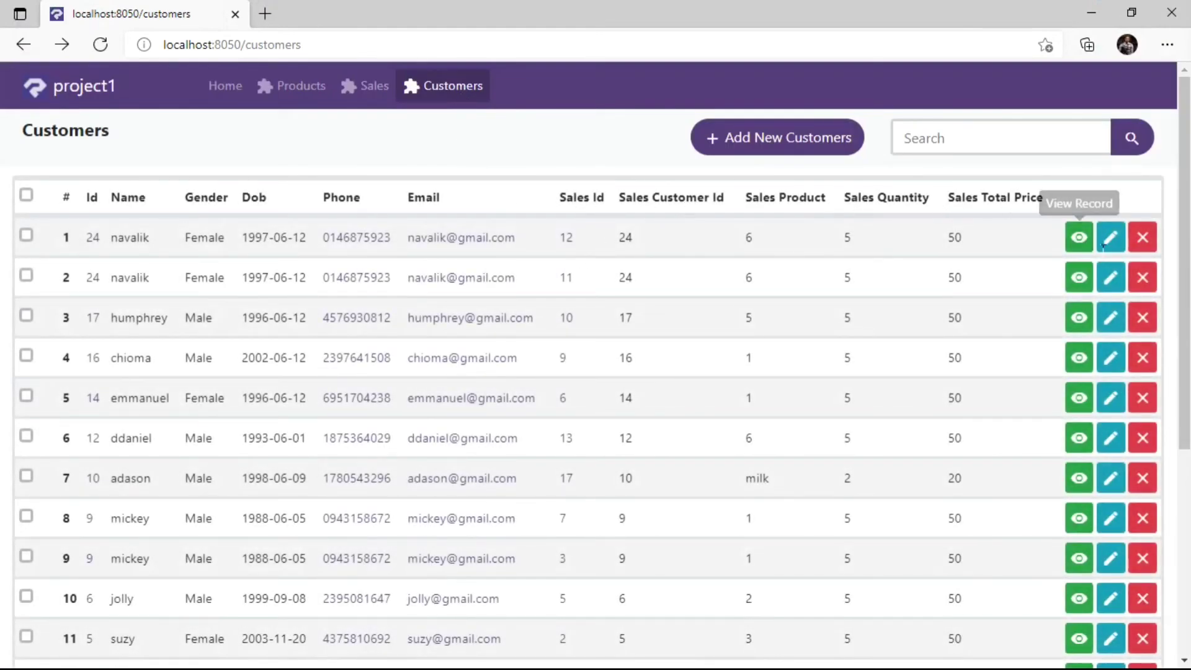
# Check customer 24's detail page and the Sales column headers on the Customers list
pyautogui.click(1080, 241)
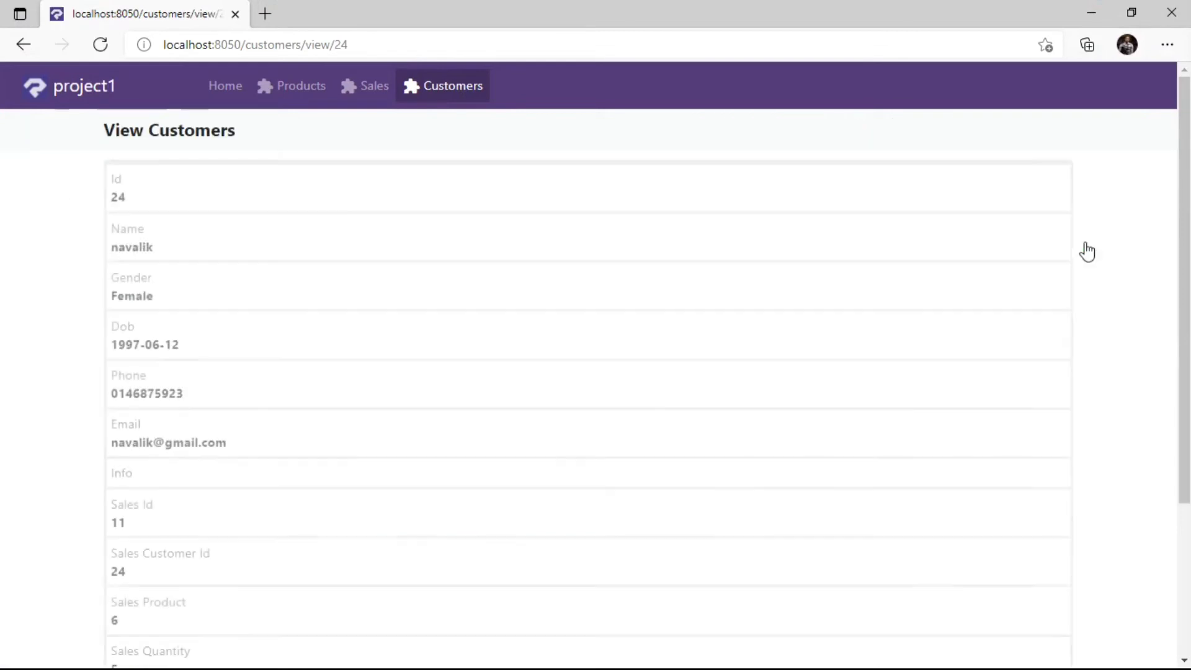
pyautogui.scroll(-3, 503, 377)
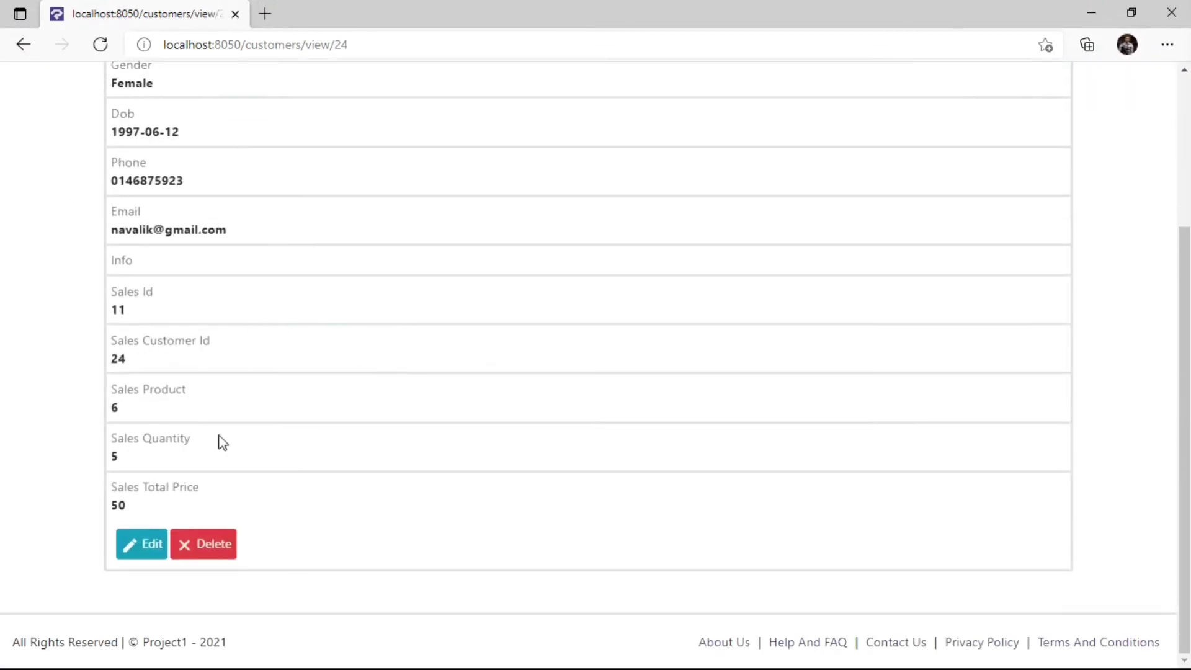
pyautogui.scroll(3, 256, 500)
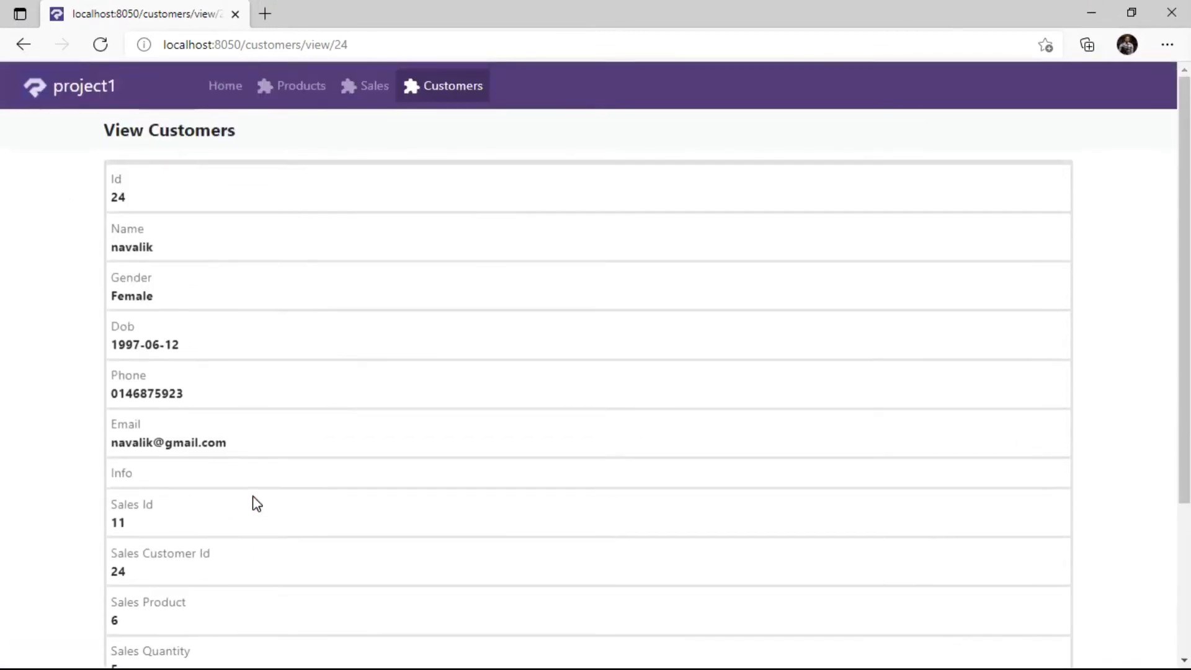
pyautogui.click(455, 96)
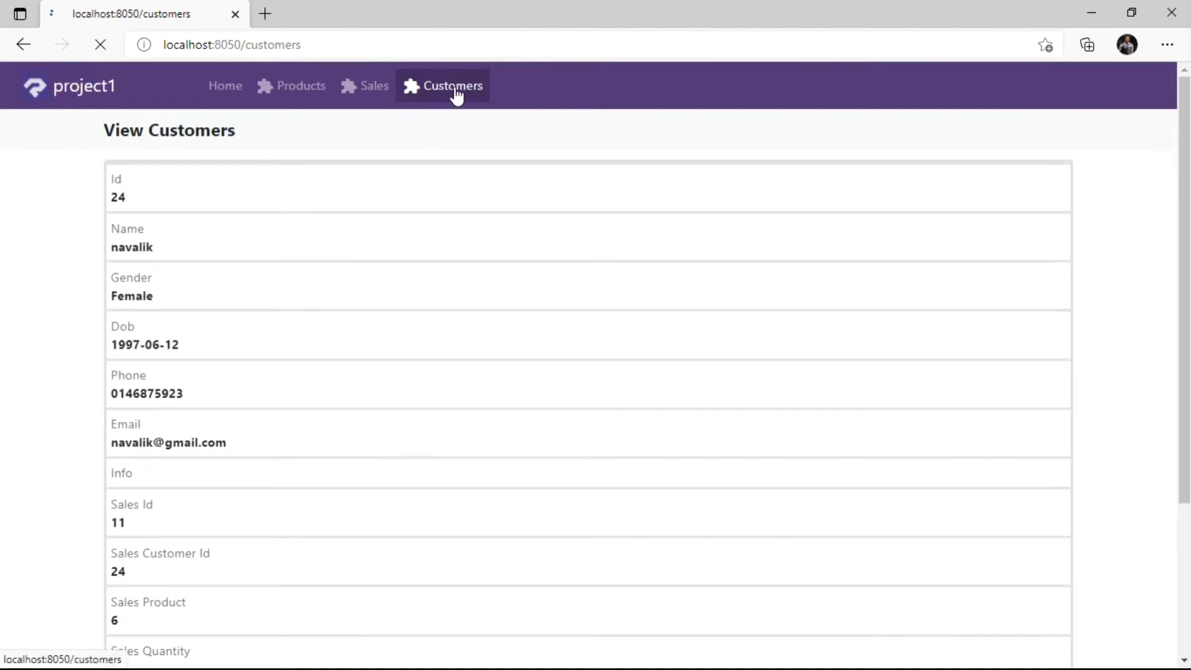
pyautogui.moveTo(559, 197); pyautogui.dragTo(1038, 191)
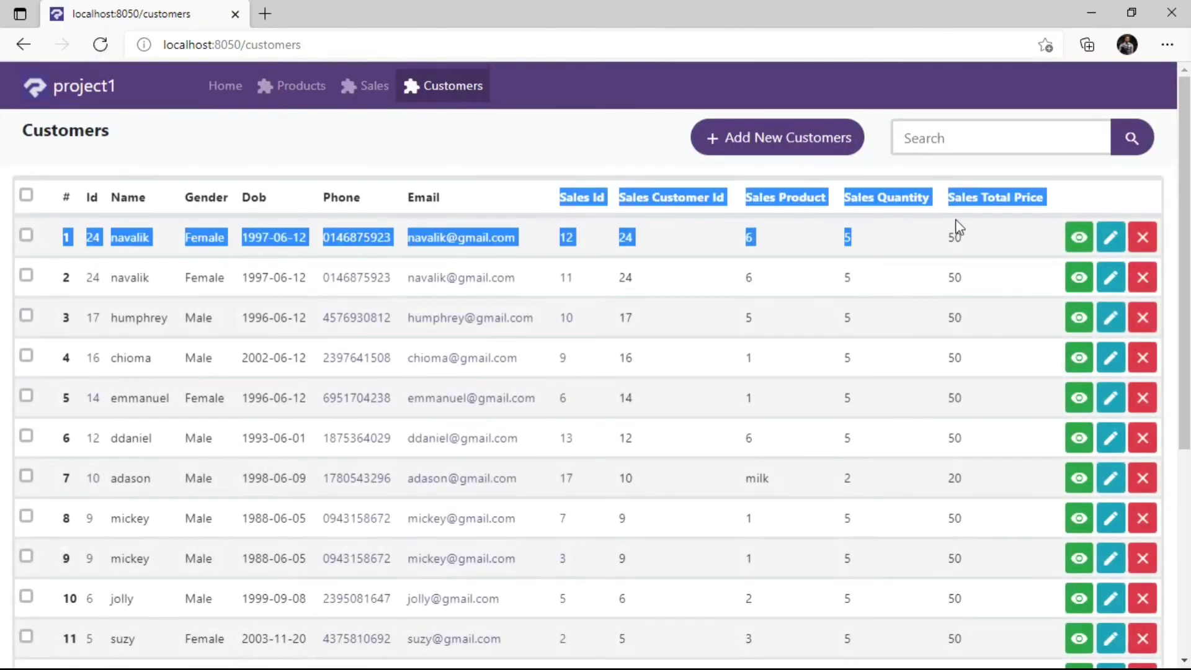
pyautogui.click(1056, 196)
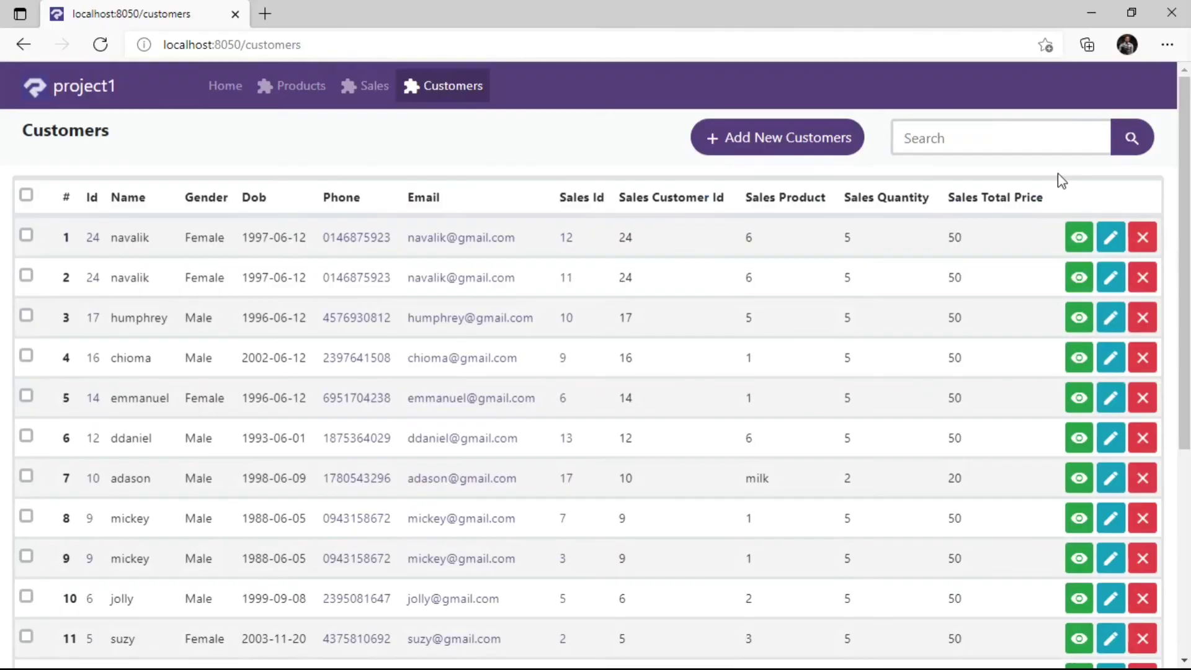
pyautogui.hotkey('alt', 'Tab')
# Untick Output for sales.total_price, quantity, product, customer_id and id on the List page, then republish
pyautogui.click(322, 219)
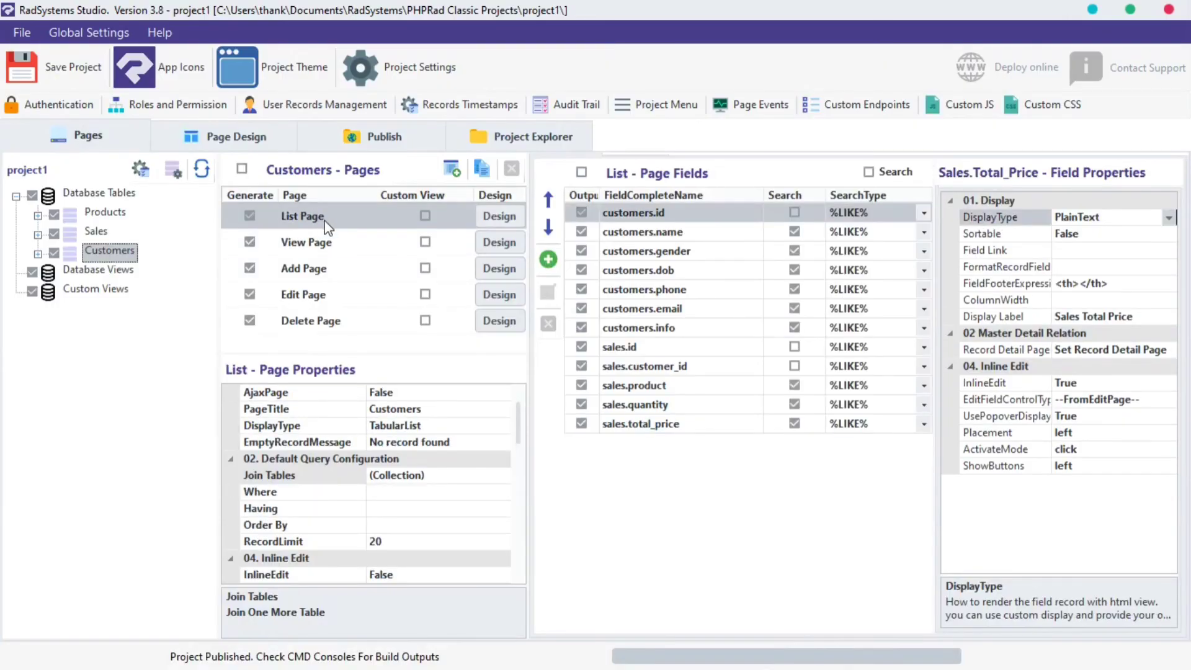
pyautogui.click(582, 423)
pyautogui.click(582, 405)
pyautogui.click(582, 366)
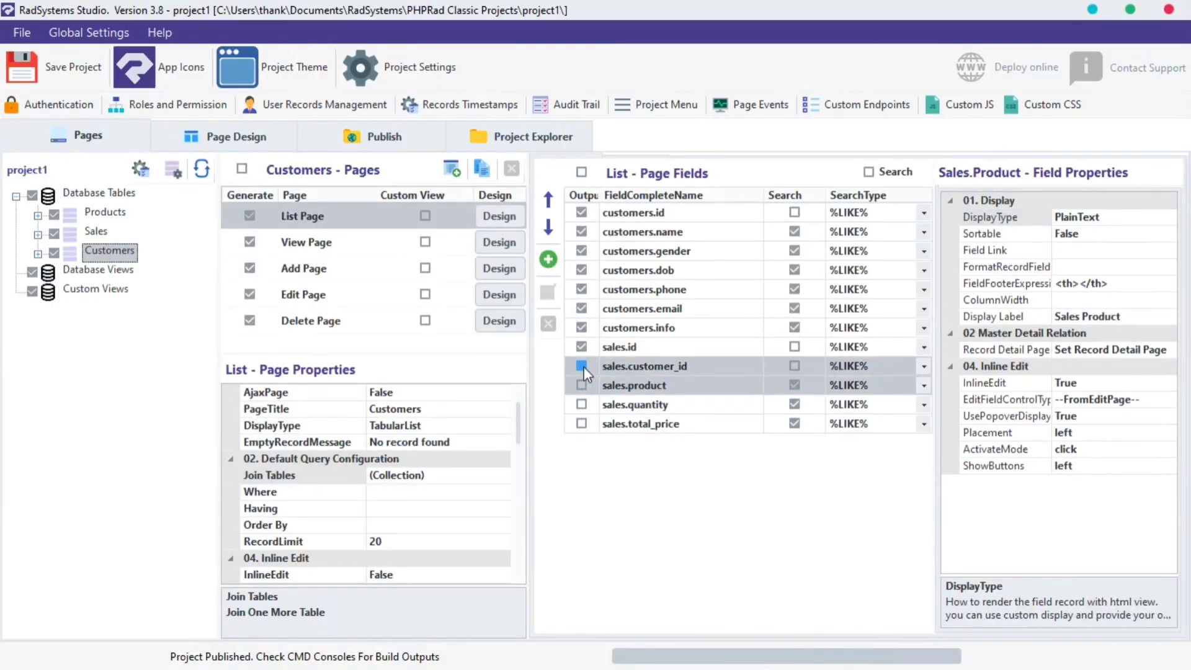
pyautogui.click(581, 348)
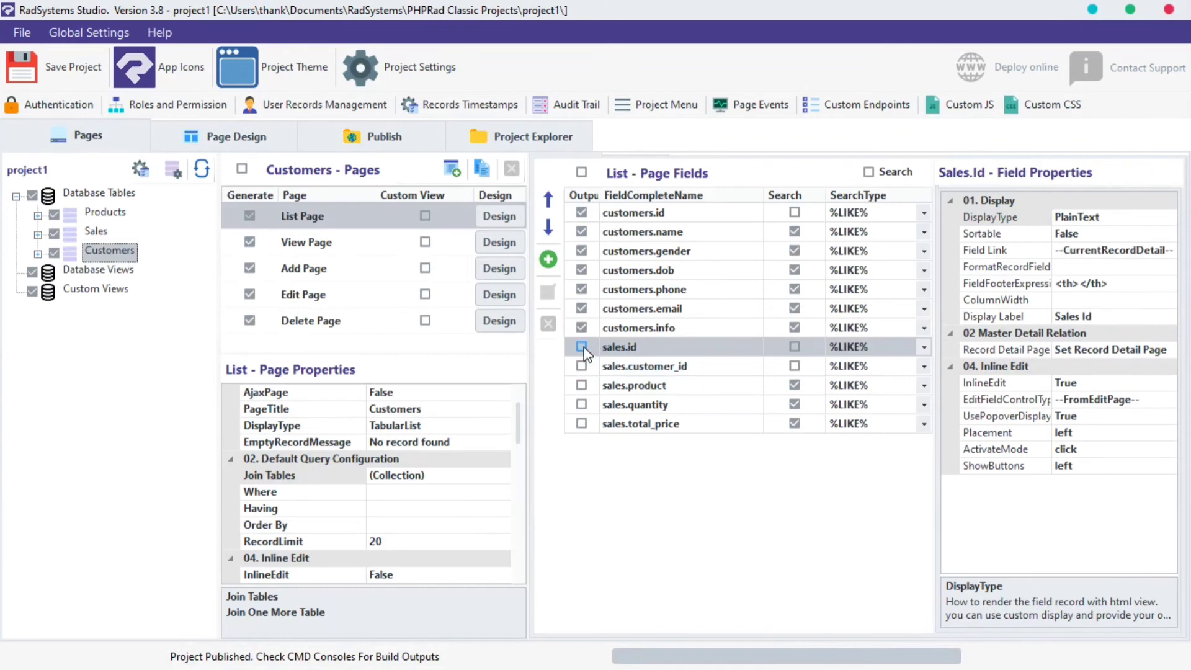
pyautogui.click(345, 137)
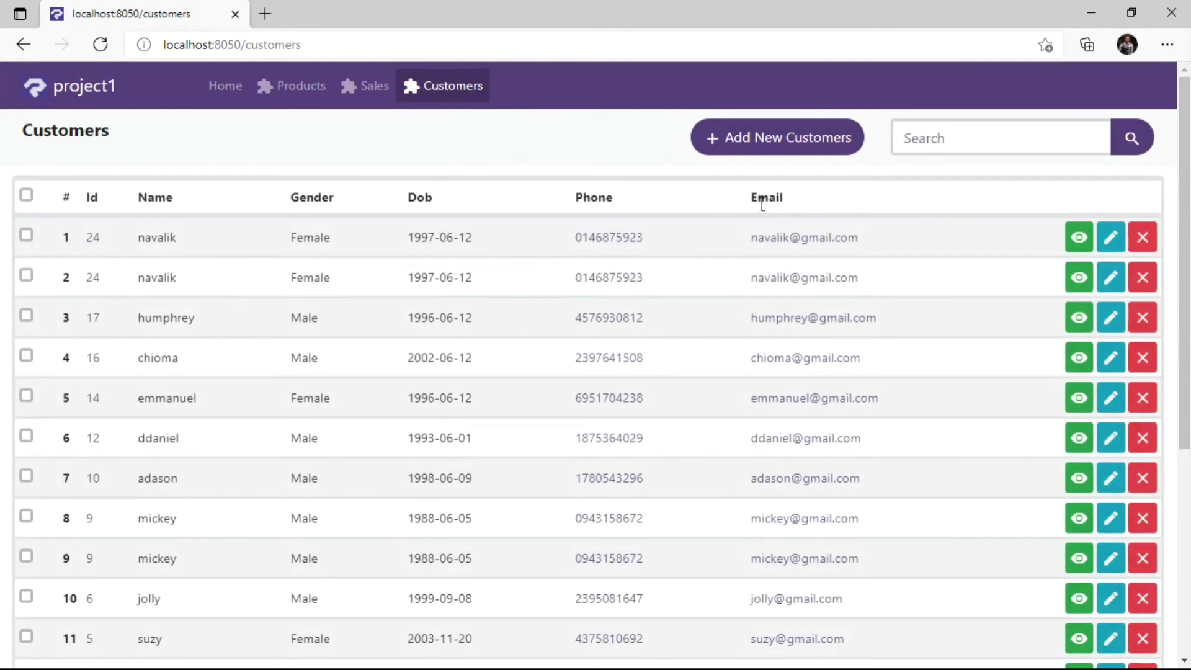
# Open customer 24's detail page from the published Customers list to check the Sales fields
pyautogui.click(1079, 237)
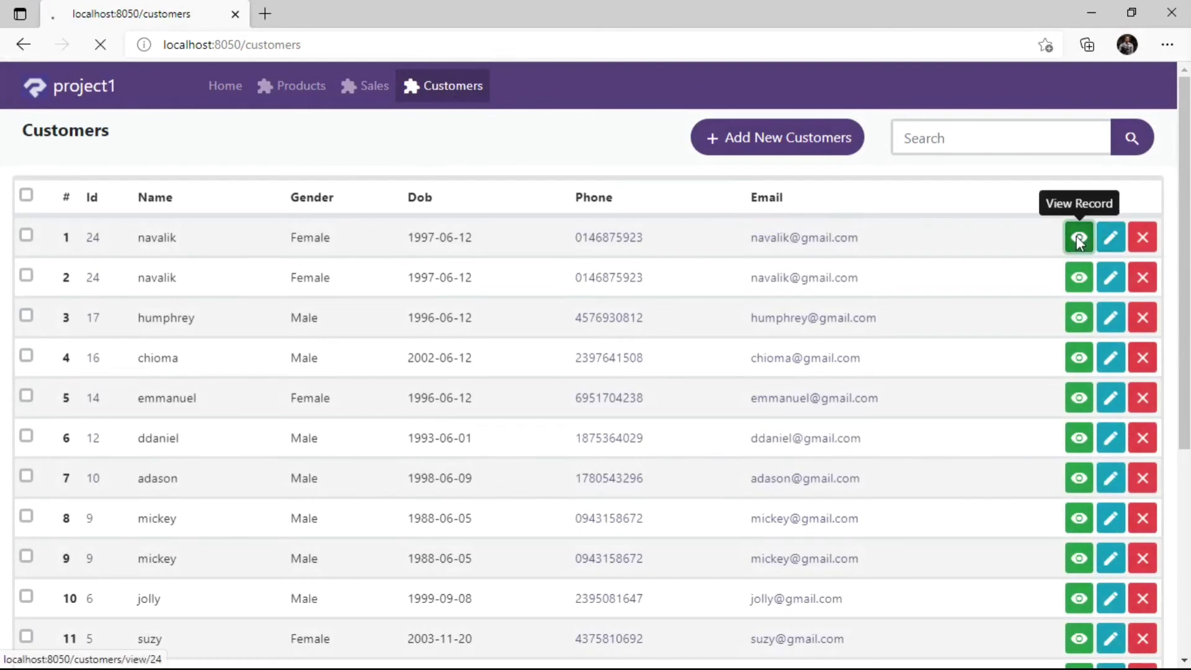
pyautogui.scroll(-3, 335, 367)
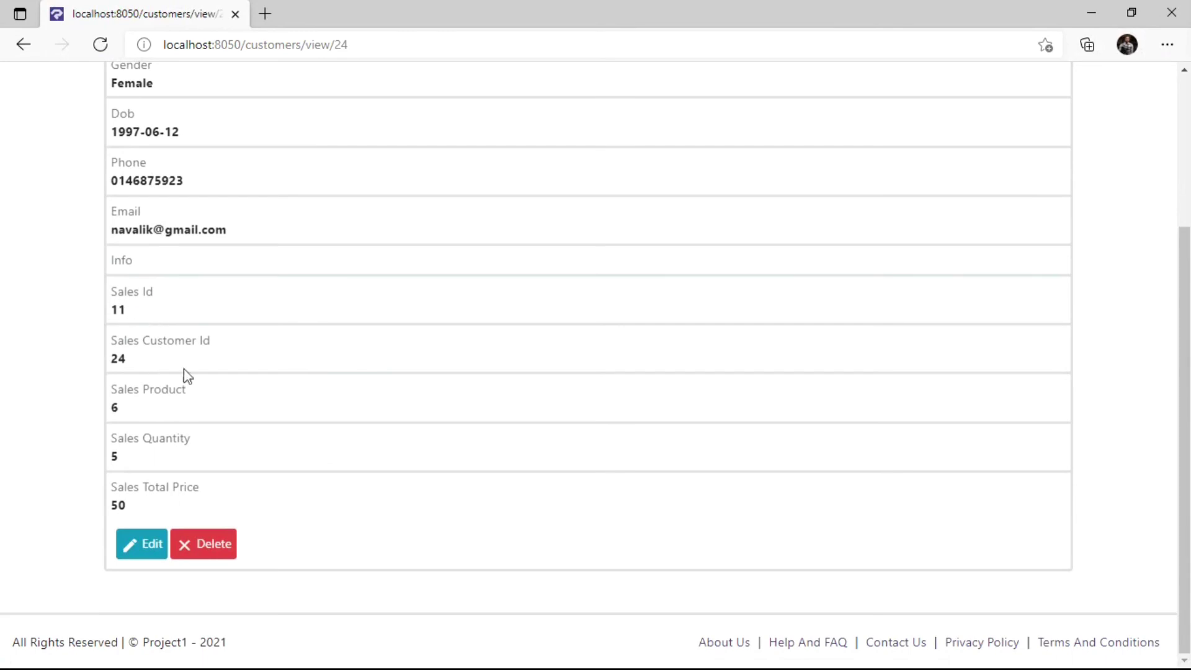
pyautogui.scroll(5, 387, 332)
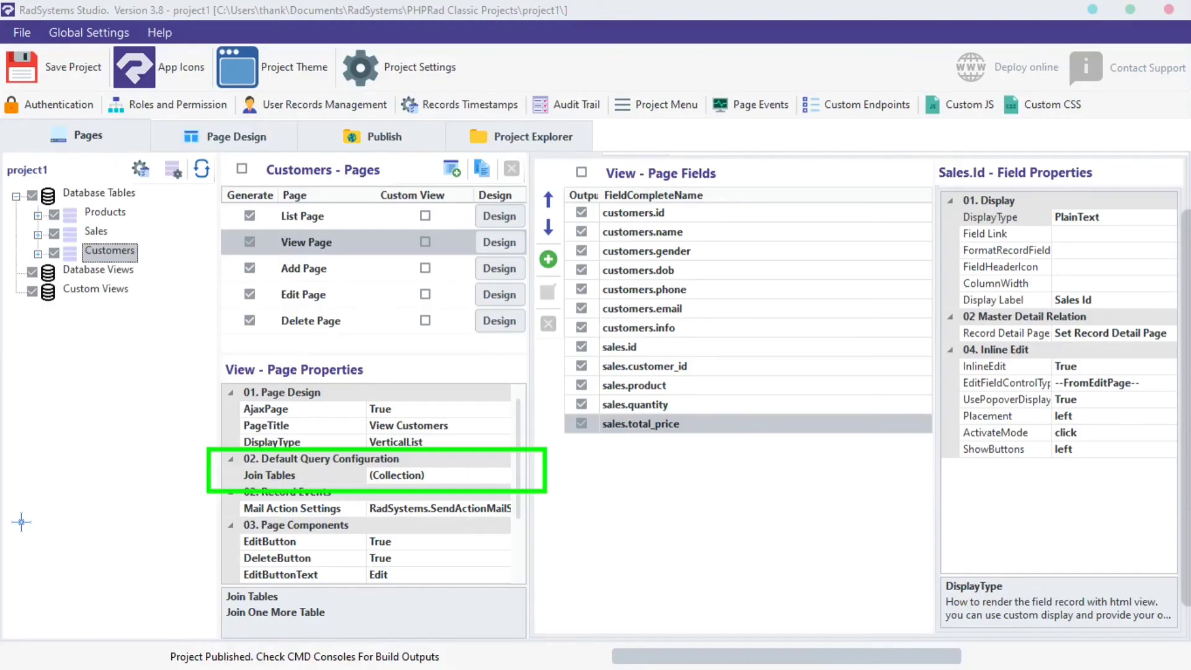